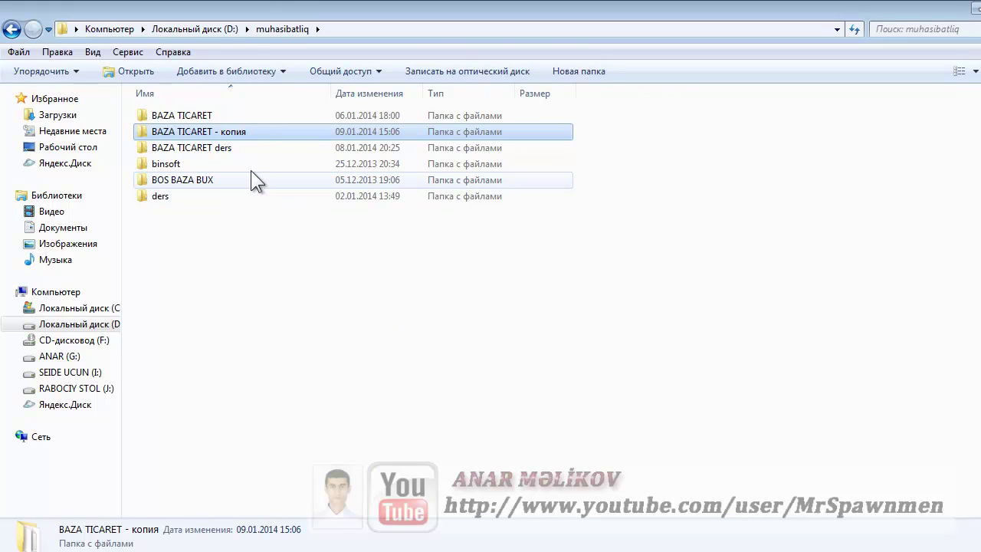
Step: Rename the folder "BAZA TICARET - копия" to "BAZA TICARET EVDE" and copy the new name to the clipboard
left_click(235, 130)
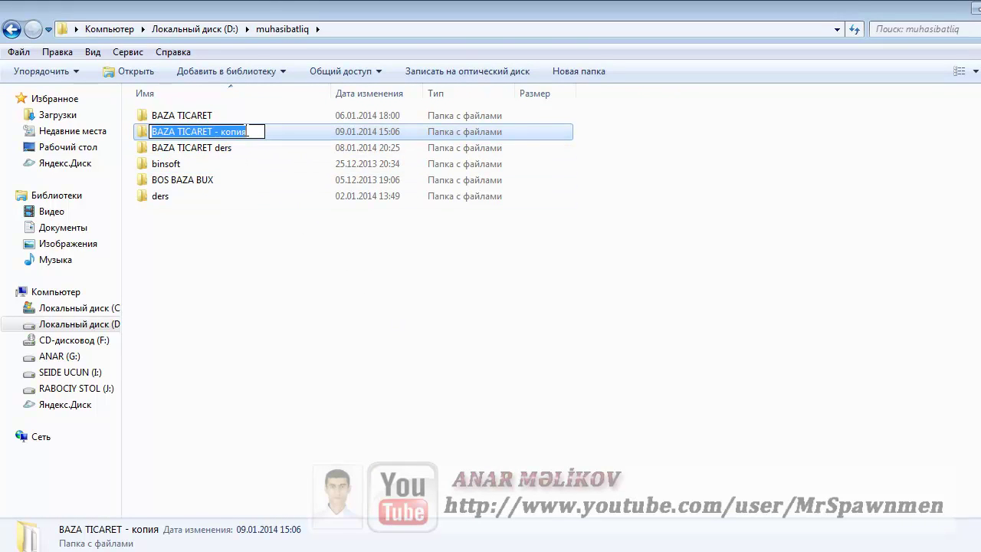
left_click(246, 132)
key("BackSpace")
key("BackSpace")
key("BackSpace")
key("BackSpace")
key("BackSpace")
key("BackSpace")
key("BackSpace")
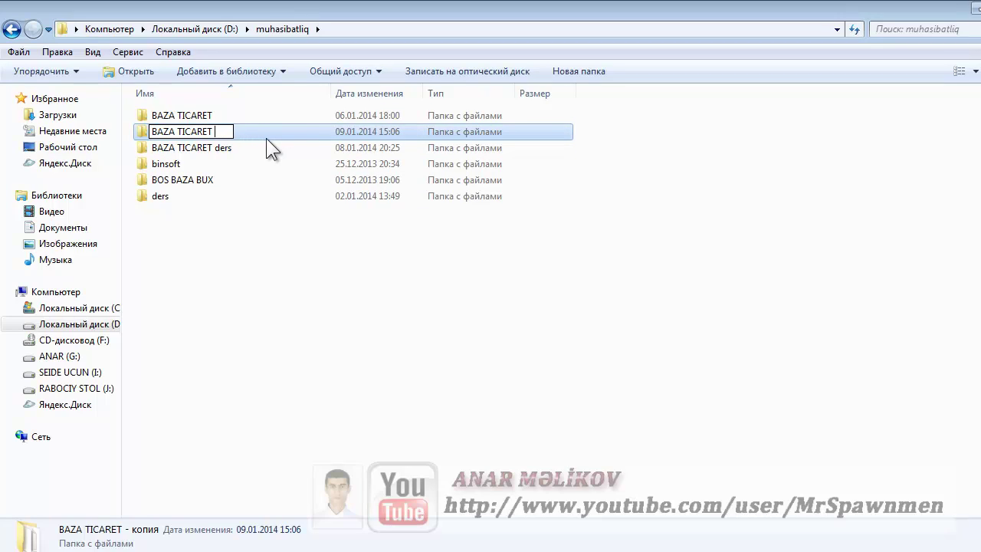
type("EVDE")
key("ctrl+a")
key("ctrl+c")
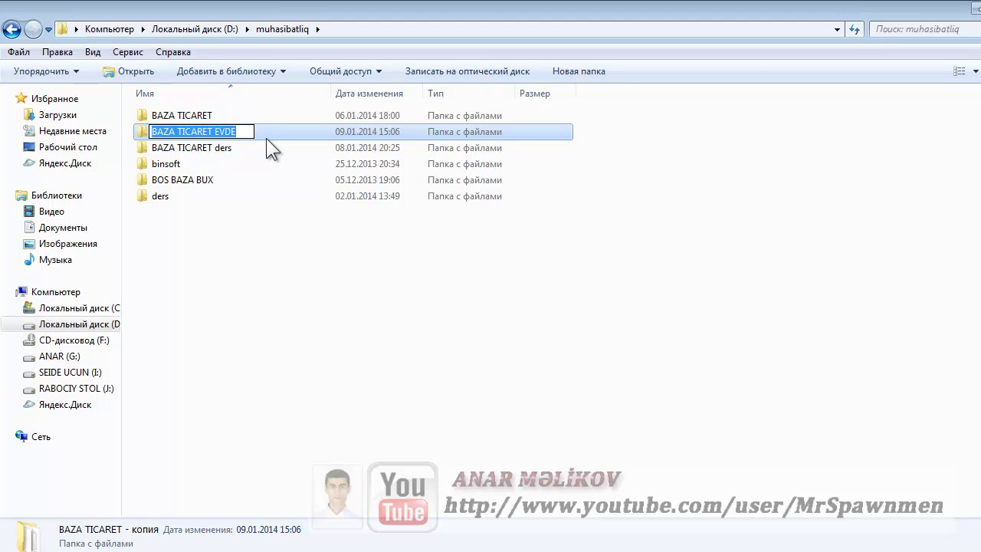
key("Return")
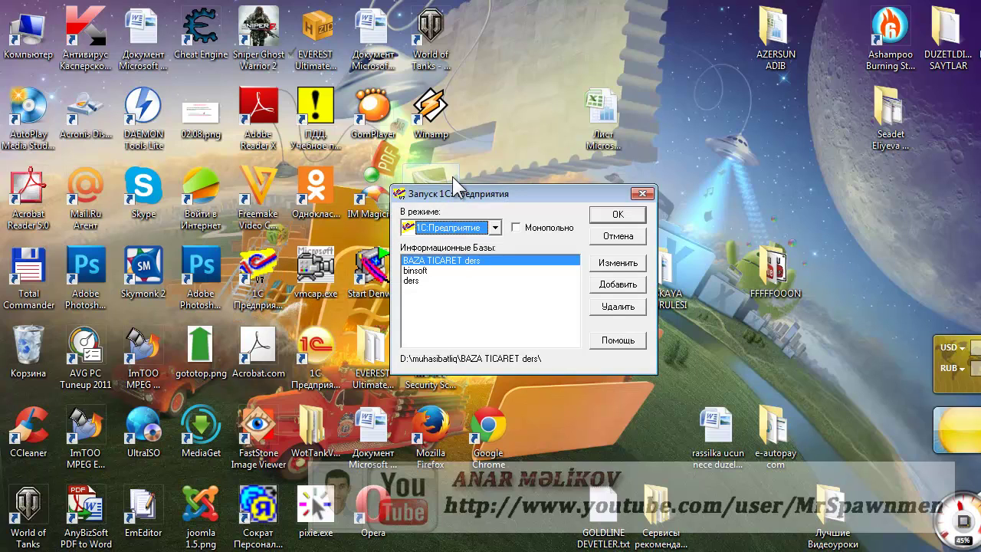
left_click(602, 288)
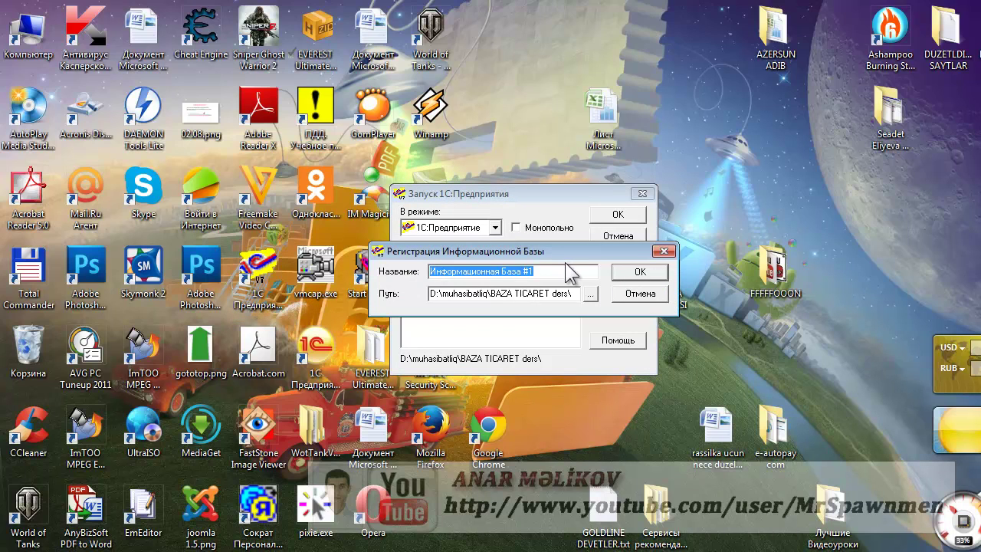
key("ctrl+v")
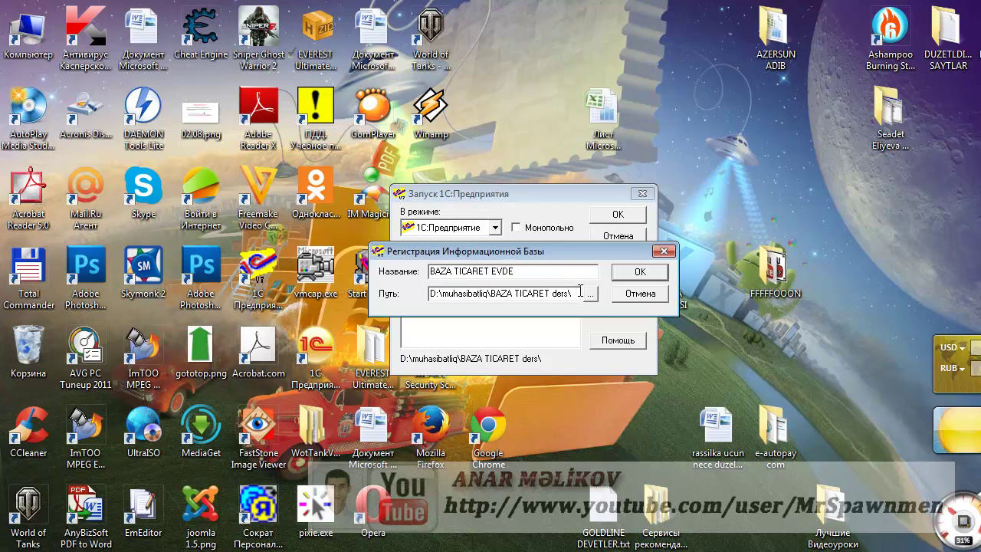
left_click(590, 295)
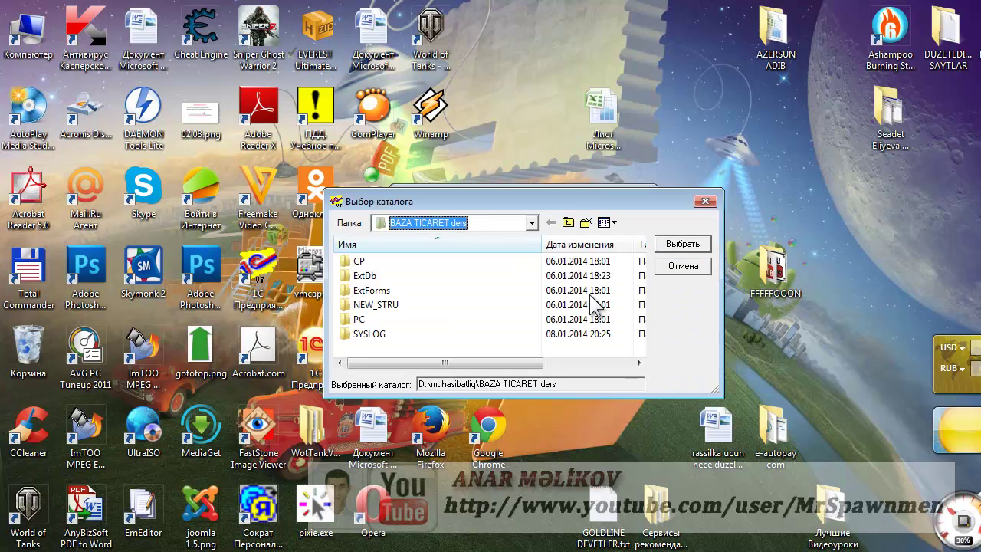
left_click(568, 222)
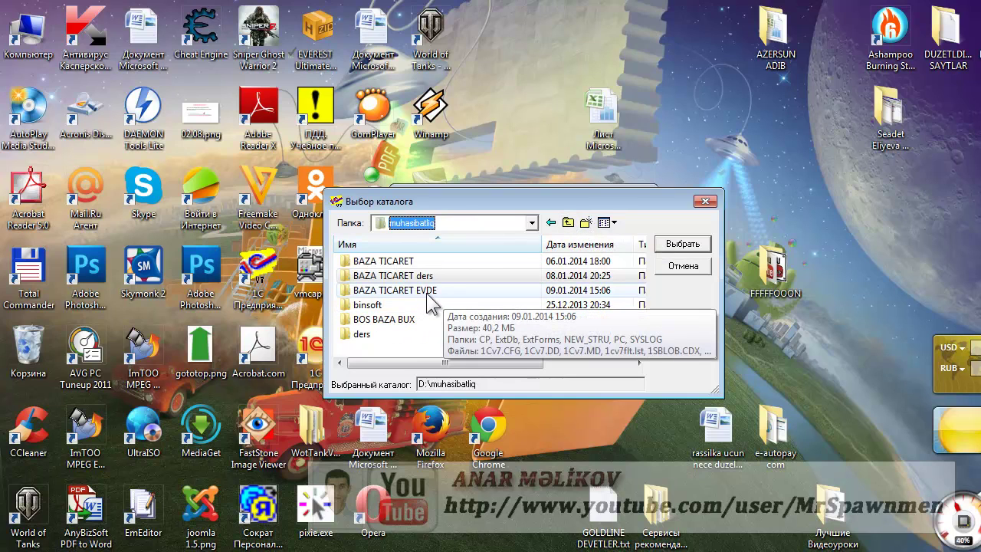
left_click(705, 201)
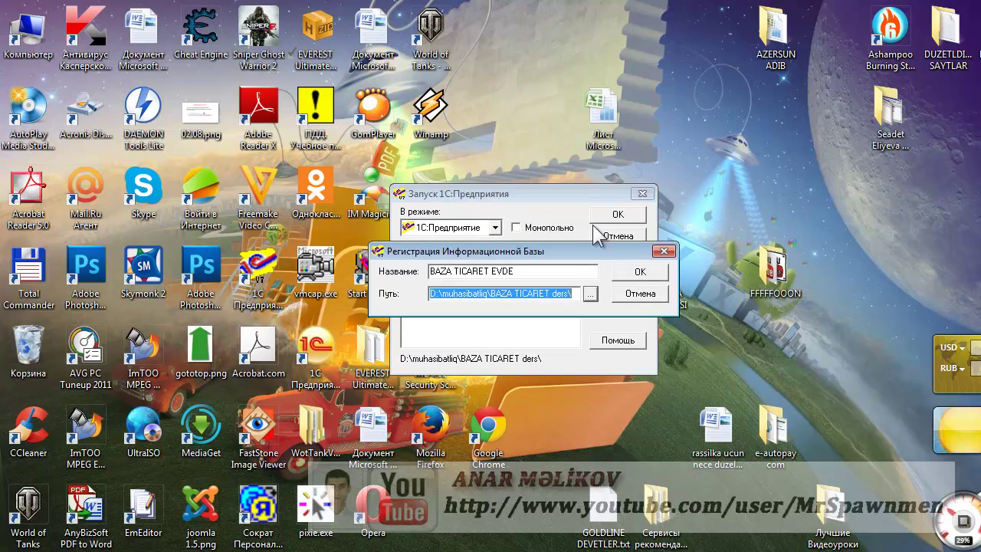
left_click(664, 251)
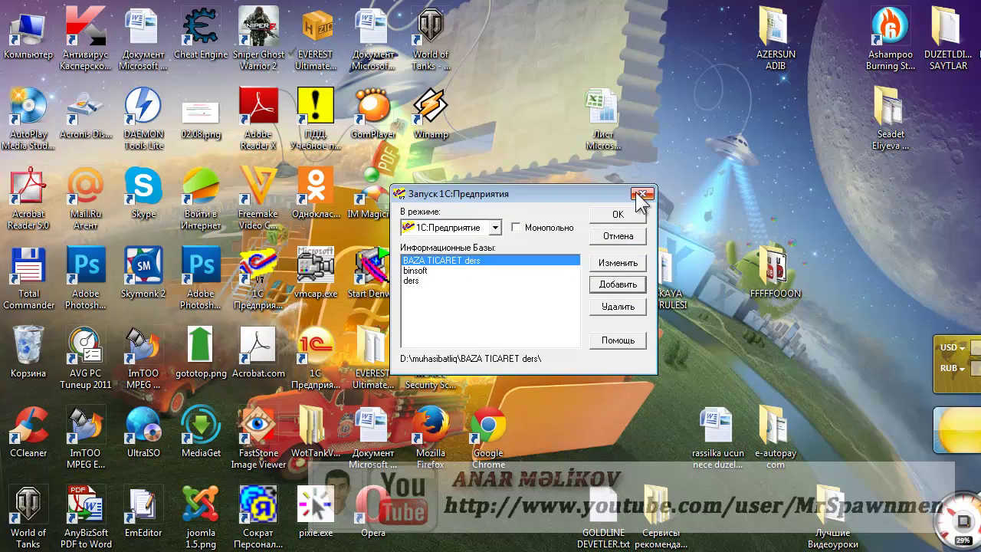
left_click(643, 194)
Step: In the BAZA TICARET EVDE folder, delete everything except its subfolders and the files 1Cv7.DD and 1Cv7.MD
mouse_move(114, 549)
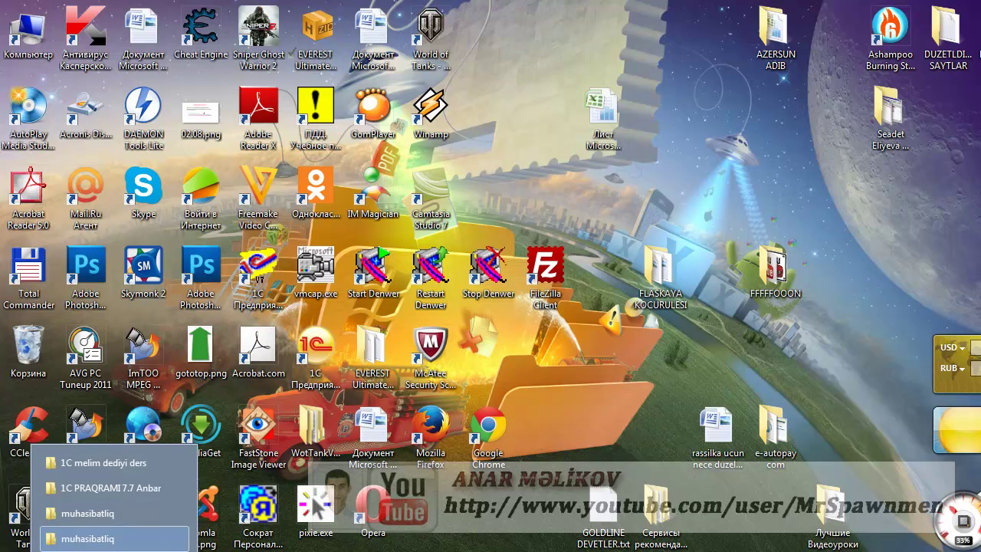
left_click(179, 537)
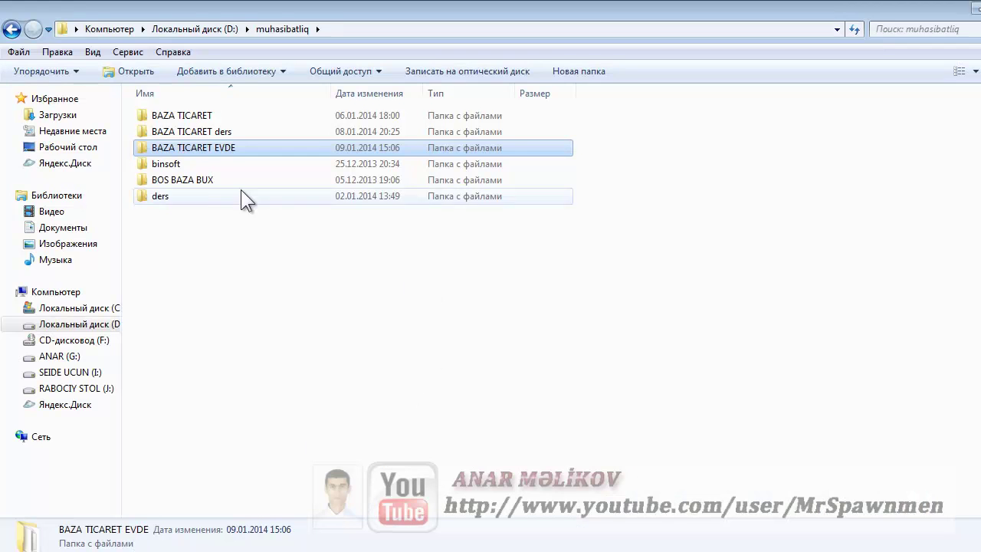
double_click(224, 147)
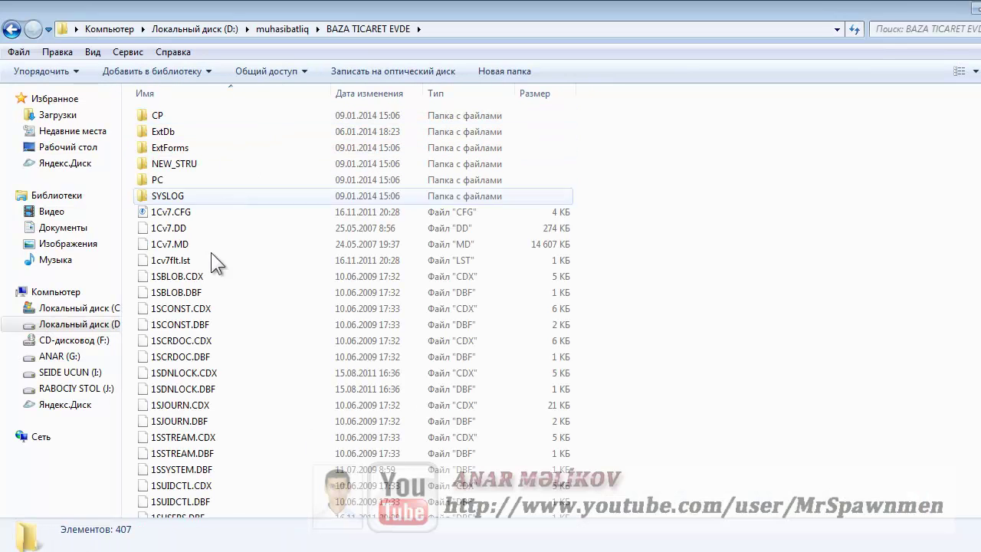
left_click(198, 115)
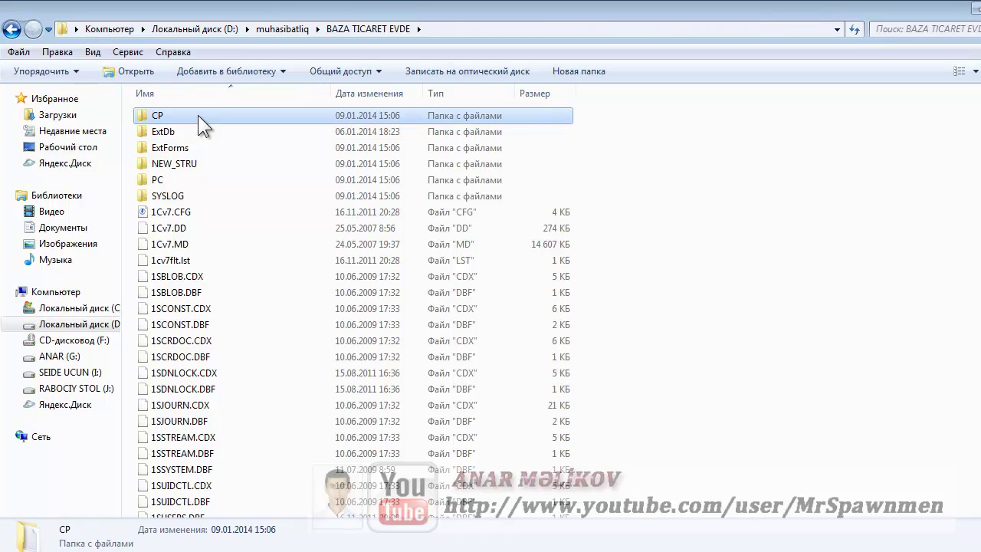
key("ctrl+a")
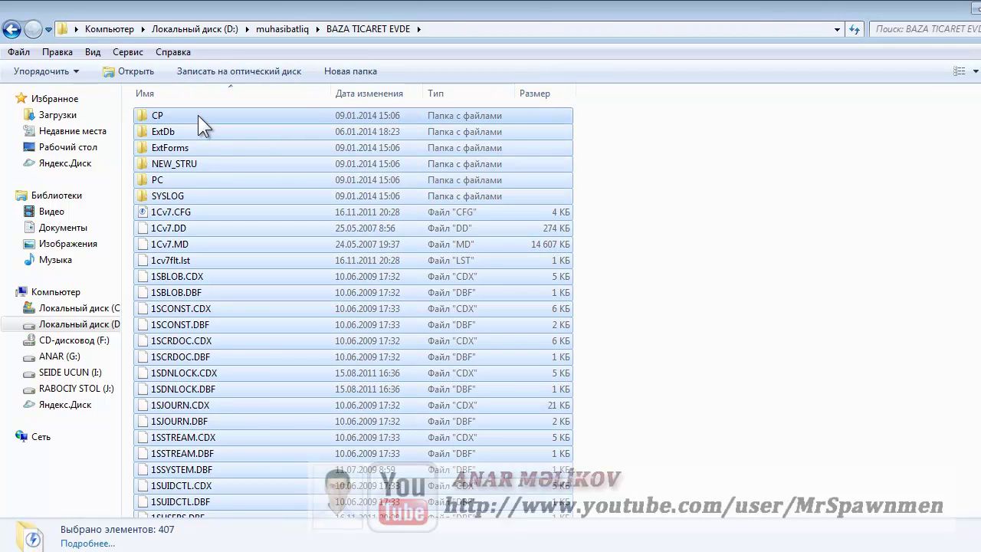
left_click(198, 115, "ctrl")
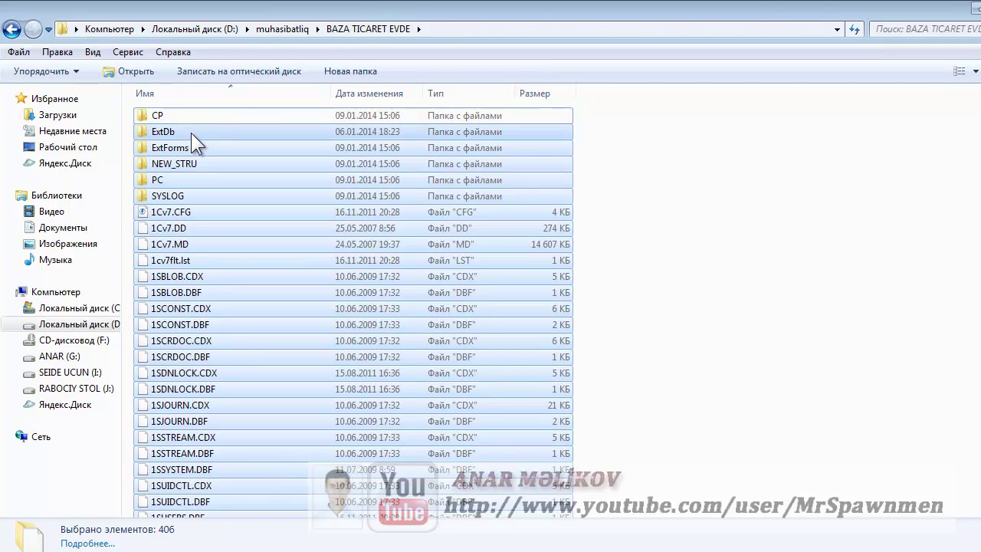
left_click(191, 133, "ctrl")
left_click(192, 151, "ctrl")
left_click(193, 164, "ctrl")
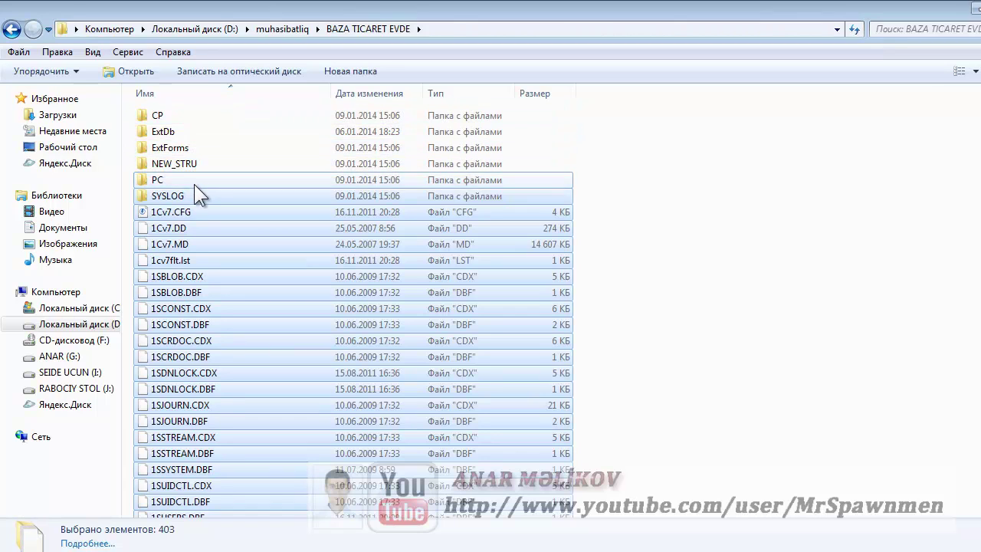
left_click(194, 181, "ctrl")
left_click(194, 195, "ctrl")
left_click(190, 230, "ctrl")
left_click(192, 244, "ctrl")
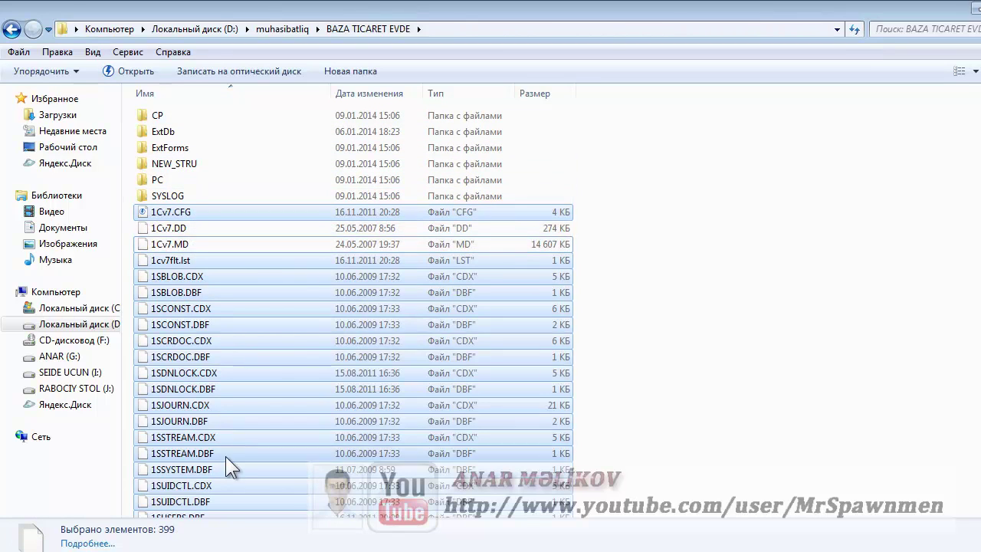
scroll(516, 329, "down", 1)
scroll(521, 320, "up", 2)
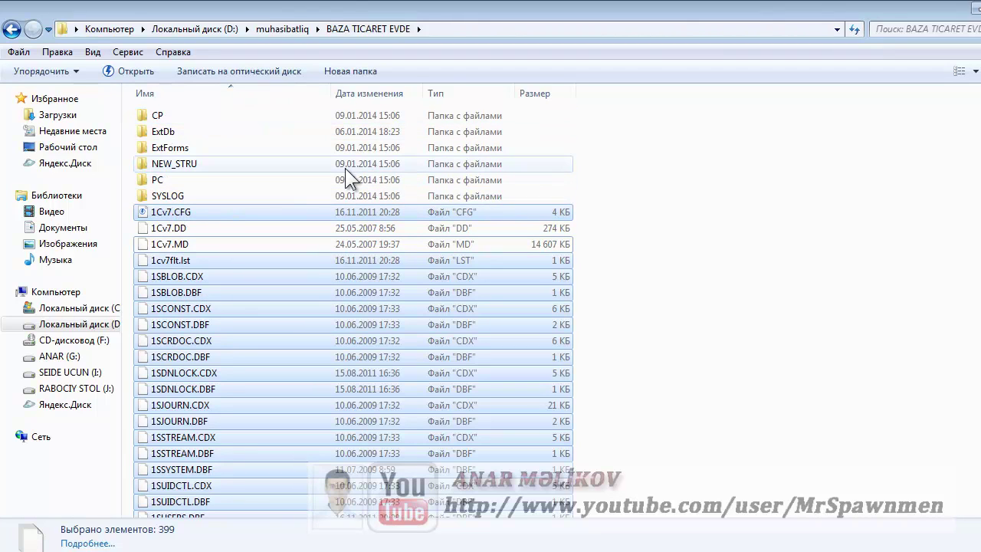
key("Delete")
key("Return")
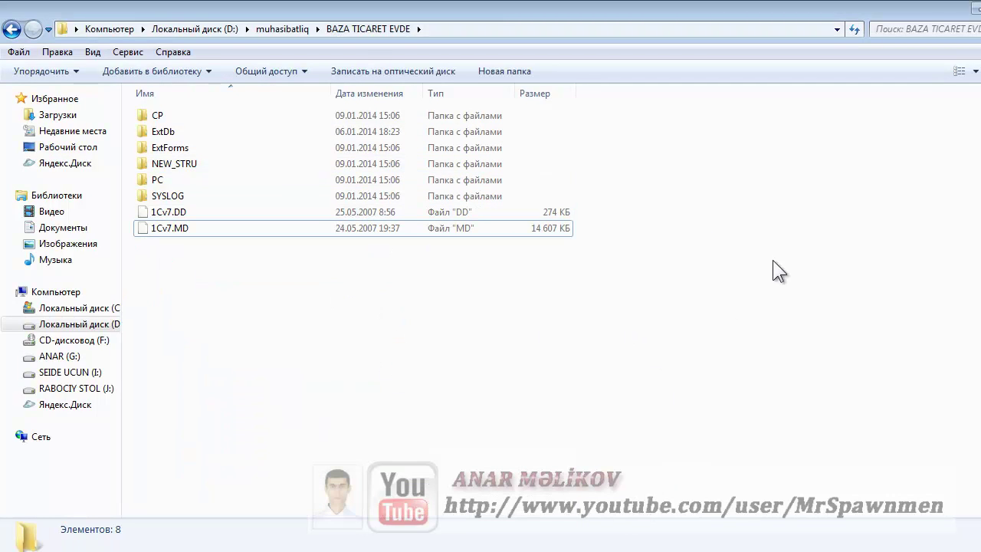
Step: Register a new 1C infobase named BAZA TICARET EVDE with the path D:\muhasibatliq\BAZA TICARET EVDE
left_click(978, 15)
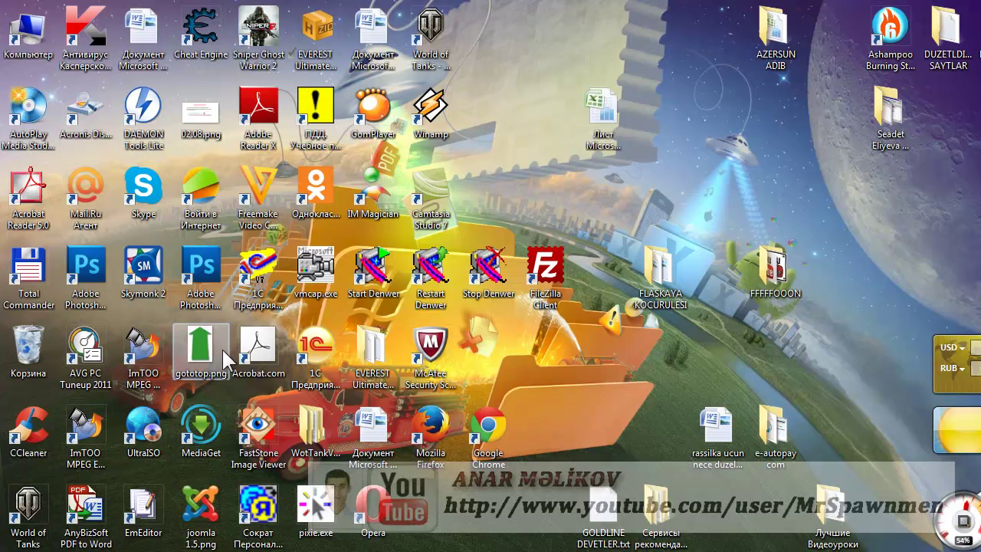
double_click(256, 285)
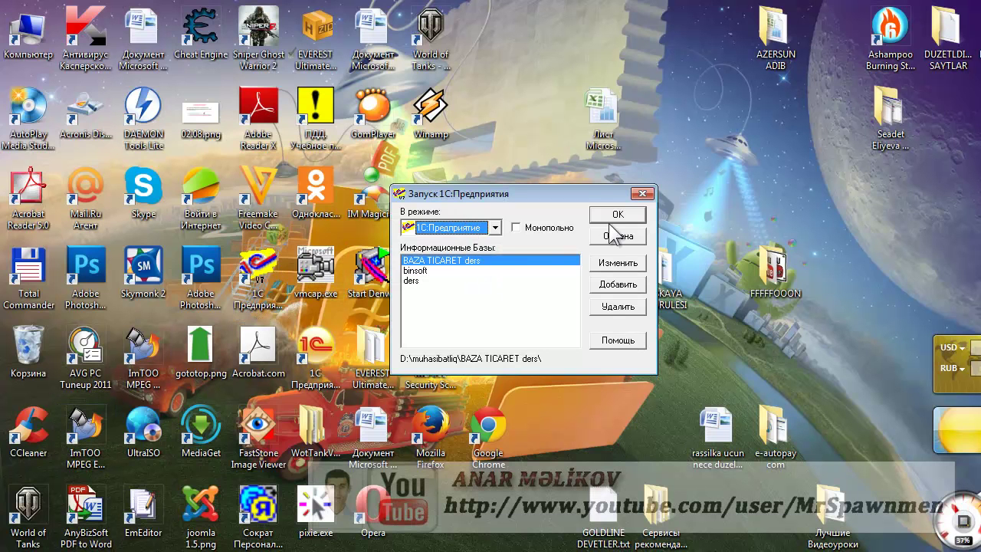
left_click(605, 285)
type("BAZA TICARET DERS")
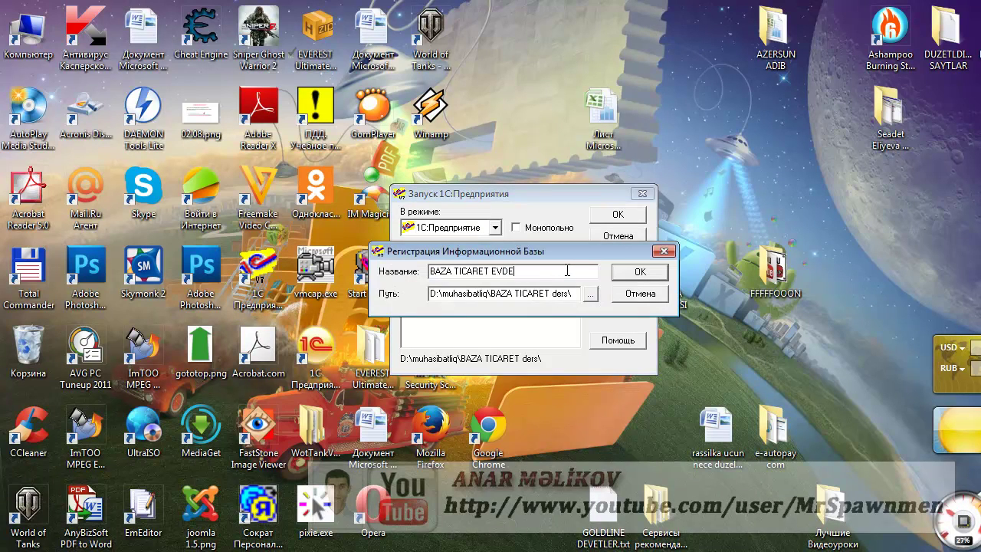
left_click(590, 294)
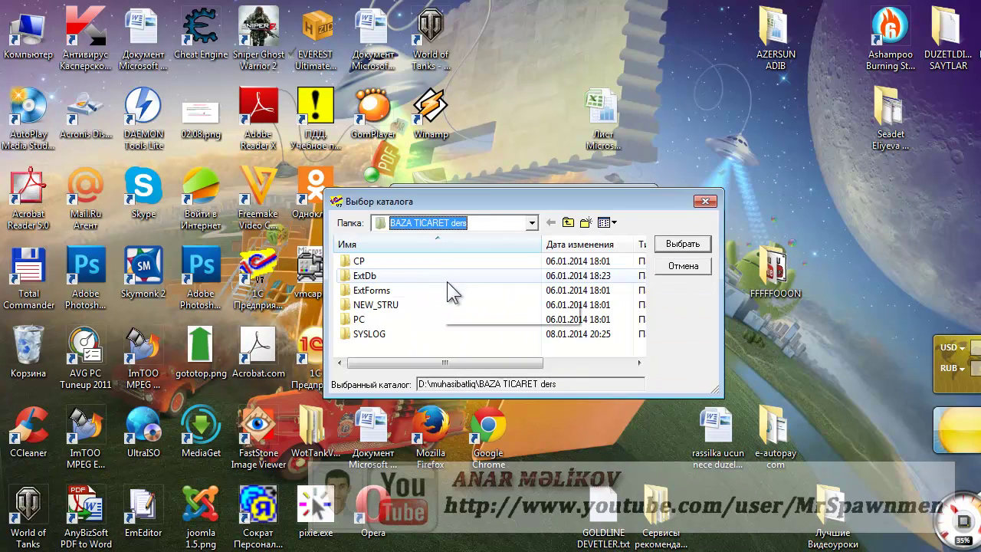
left_click(568, 223)
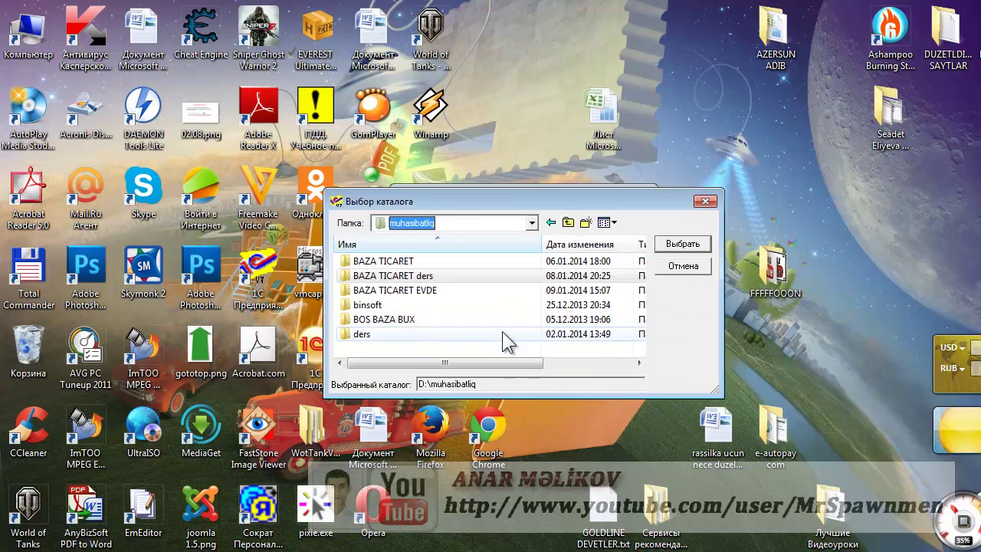
double_click(426, 292)
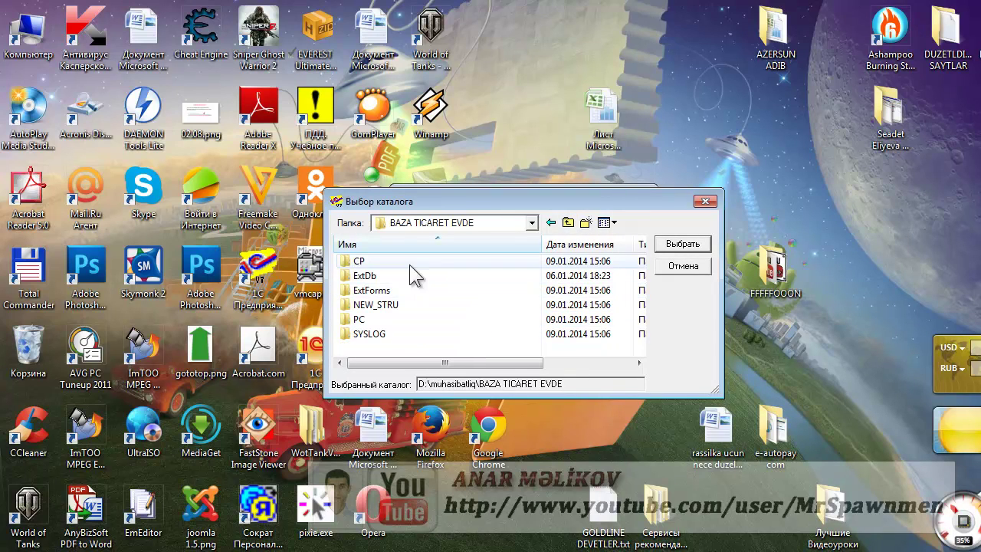
left_click(661, 245)
left_click(652, 272)
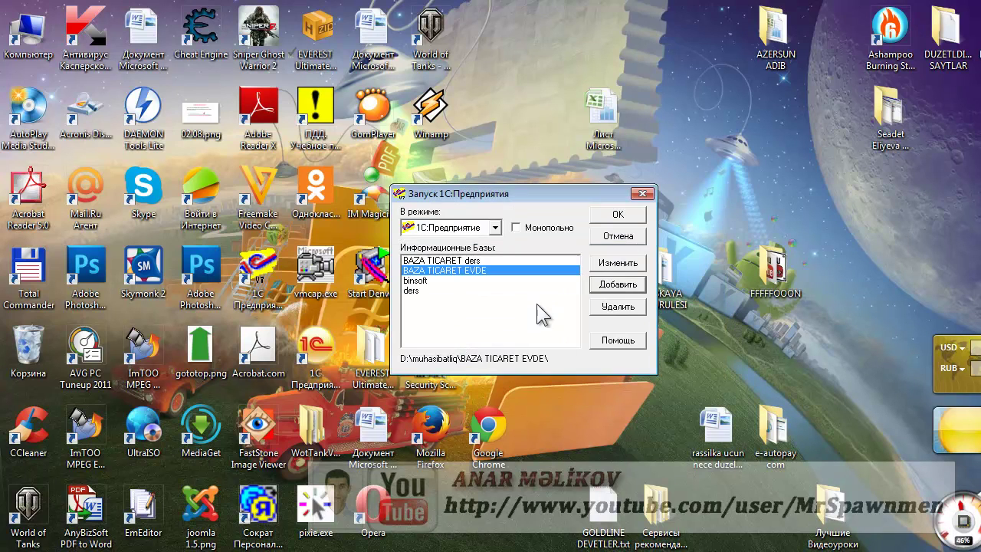
Step: Try to launch the BAZA TICARET EVDE infobase in 1С:Предприятие mode
left_click(617, 217)
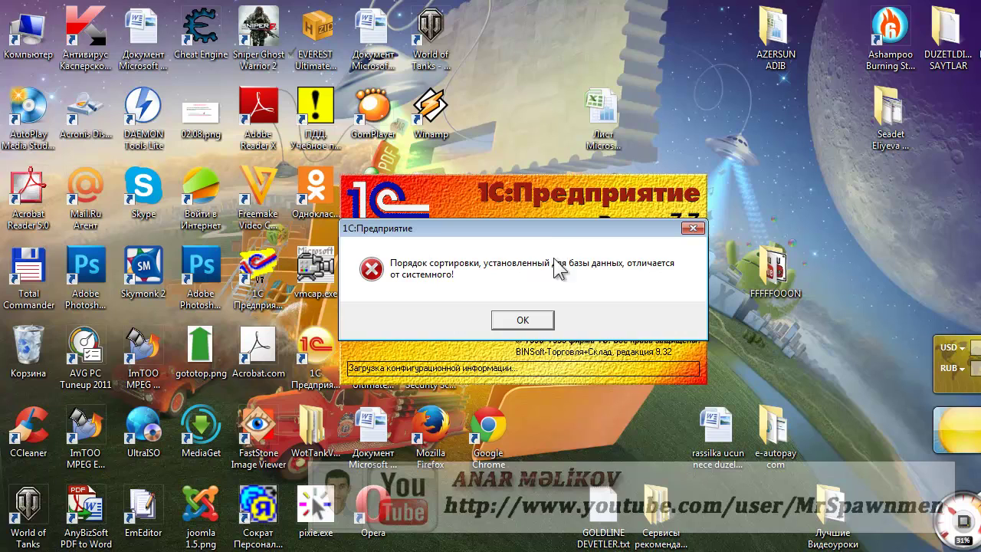
left_click(525, 322)
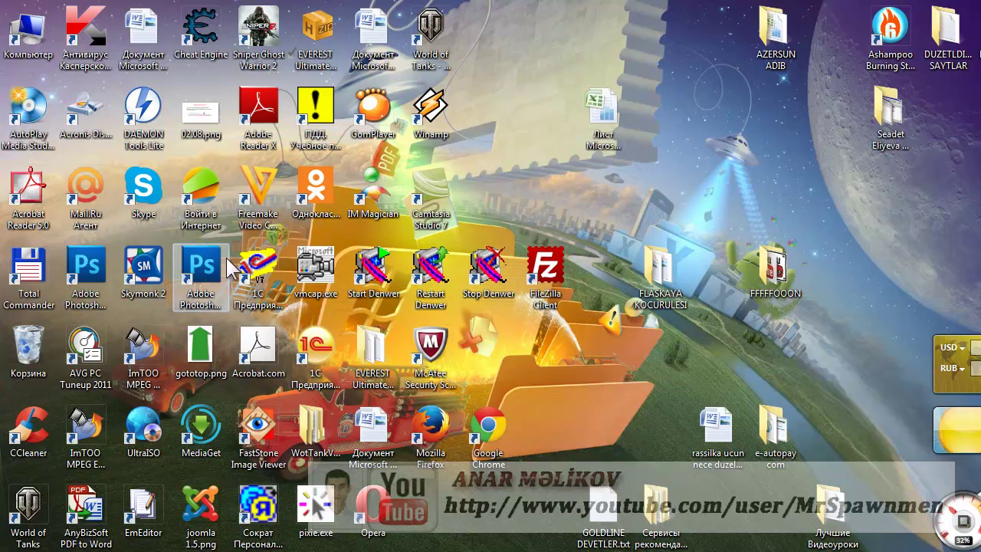
Step: Restart the 1C launcher and open the BAZA TICARET EVDE infobase in Конфигуратор mode
double_click(280, 281)
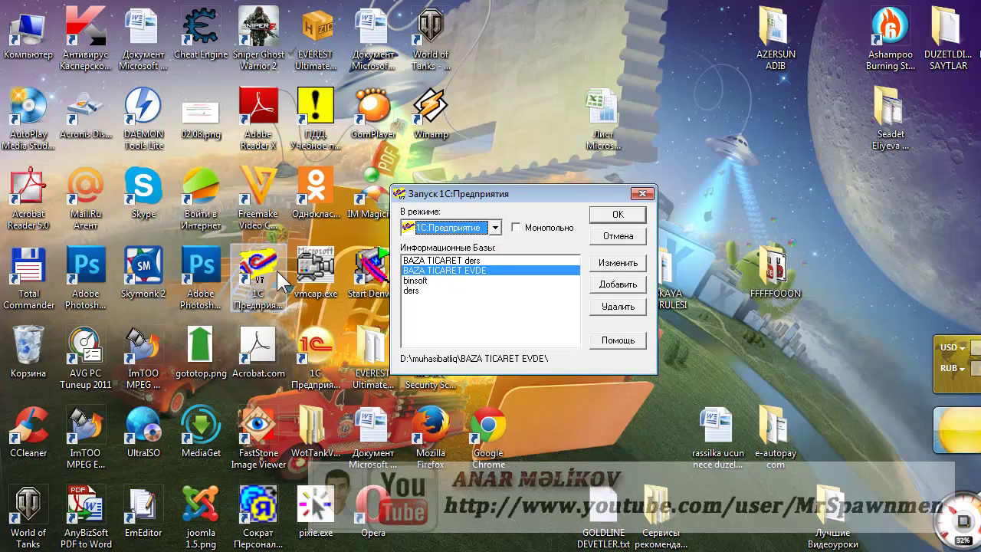
left_click(495, 227)
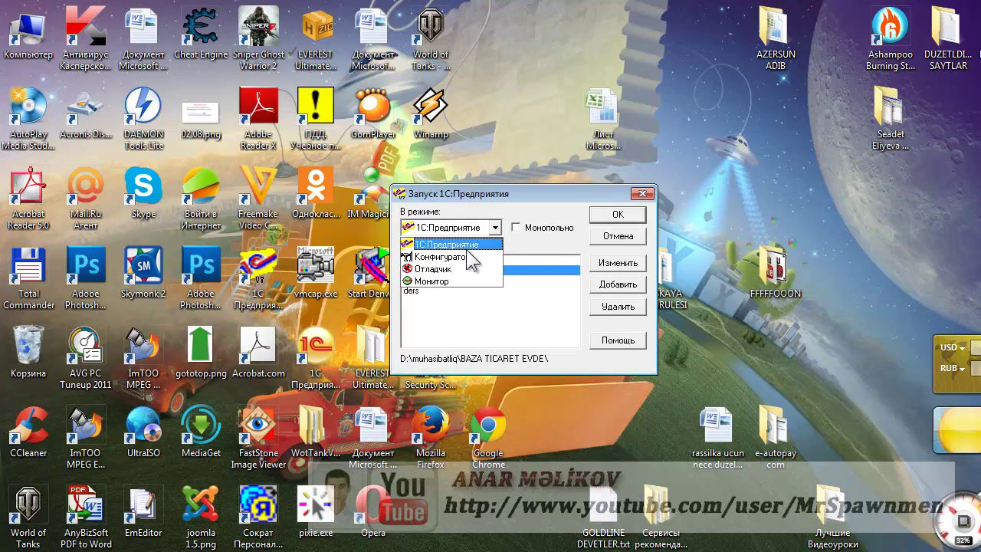
left_click(467, 257)
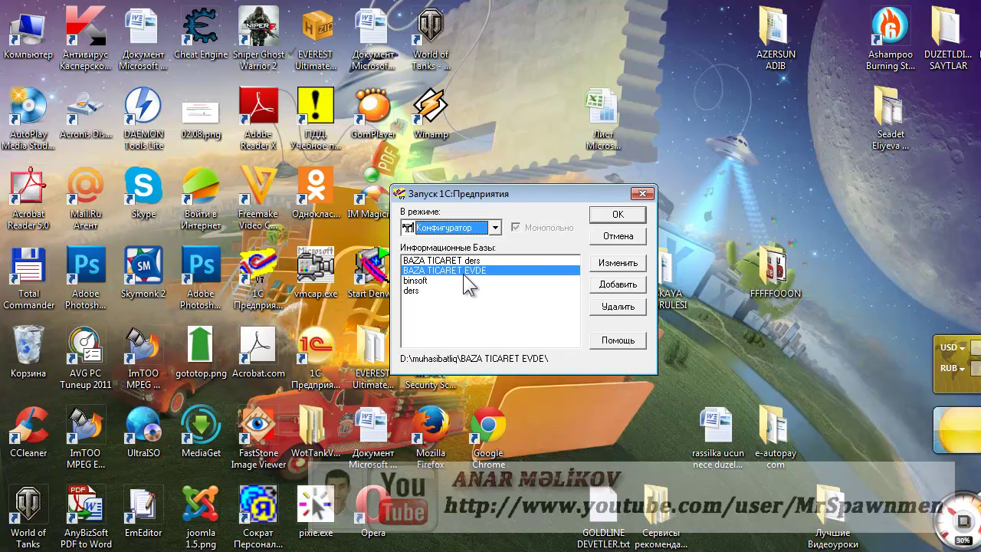
left_click(614, 217)
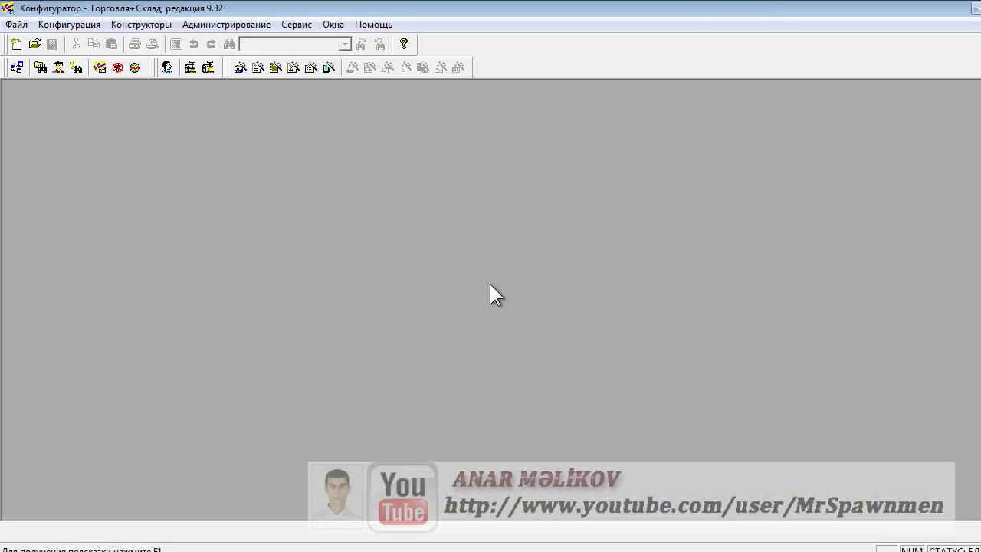
Step: Set the infobase tables' code page to "+ Текущая системная установка", approve the index rebuild, and close Конфигуратор
left_click(259, 24)
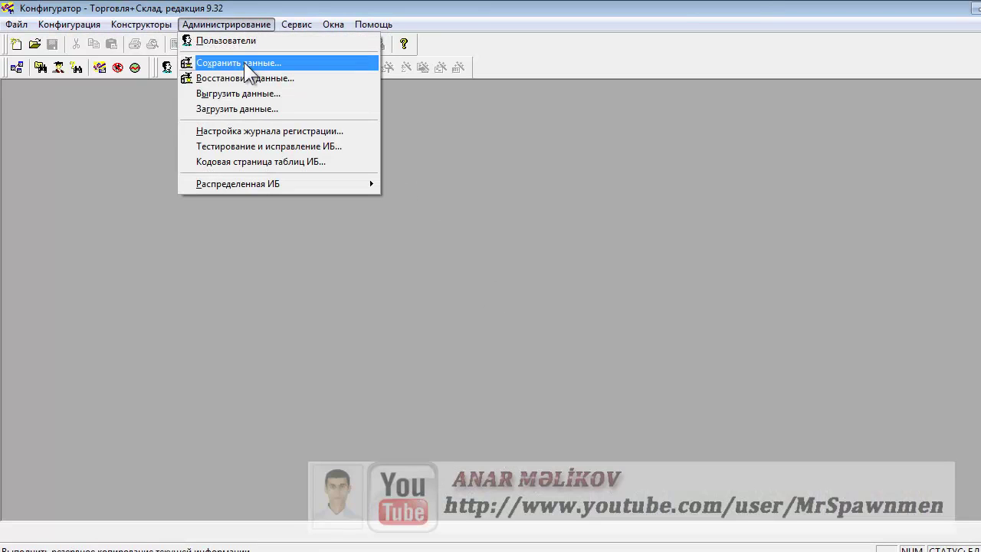
left_click(260, 162)
left_click(583, 292)
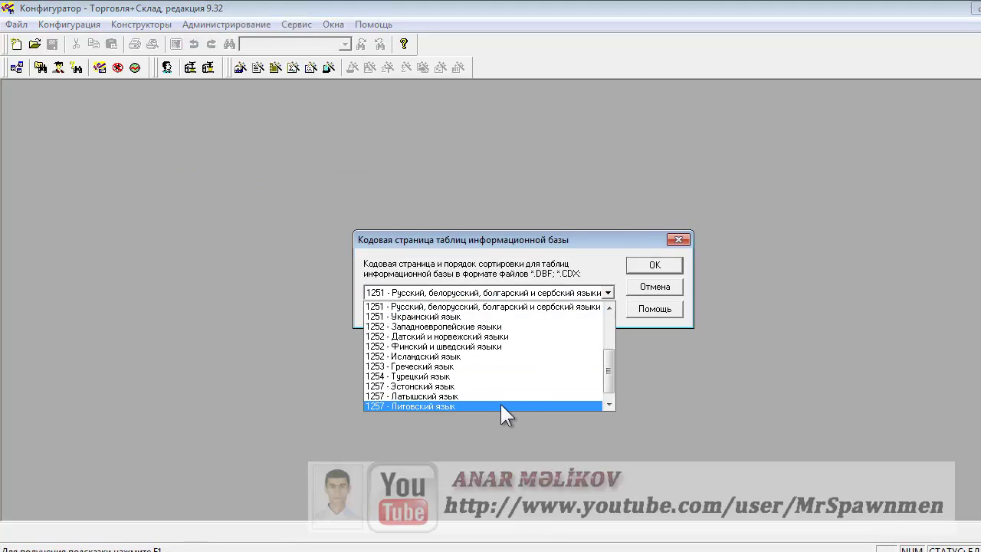
scroll(516, 380, "down", 1)
left_click(476, 406)
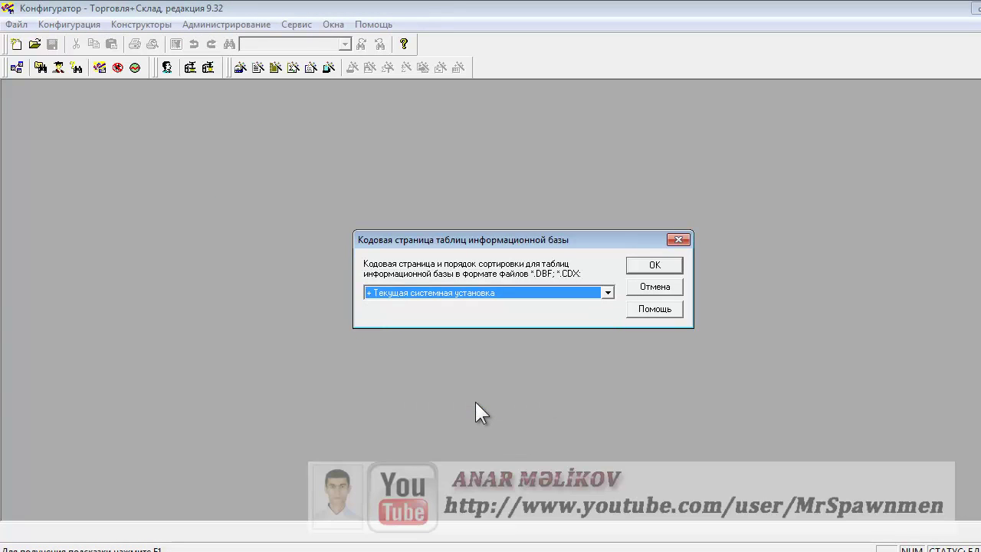
left_click(654, 265)
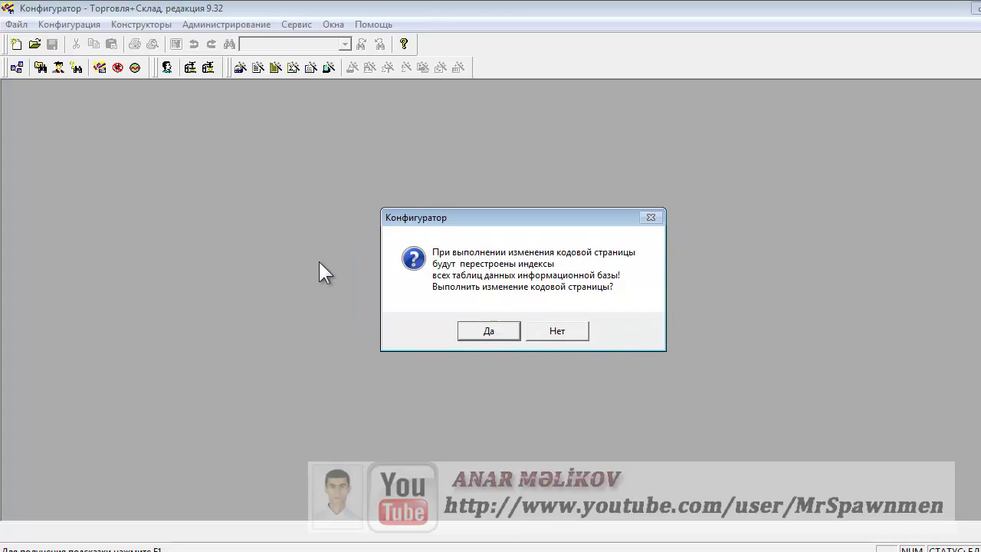
left_click(489, 338)
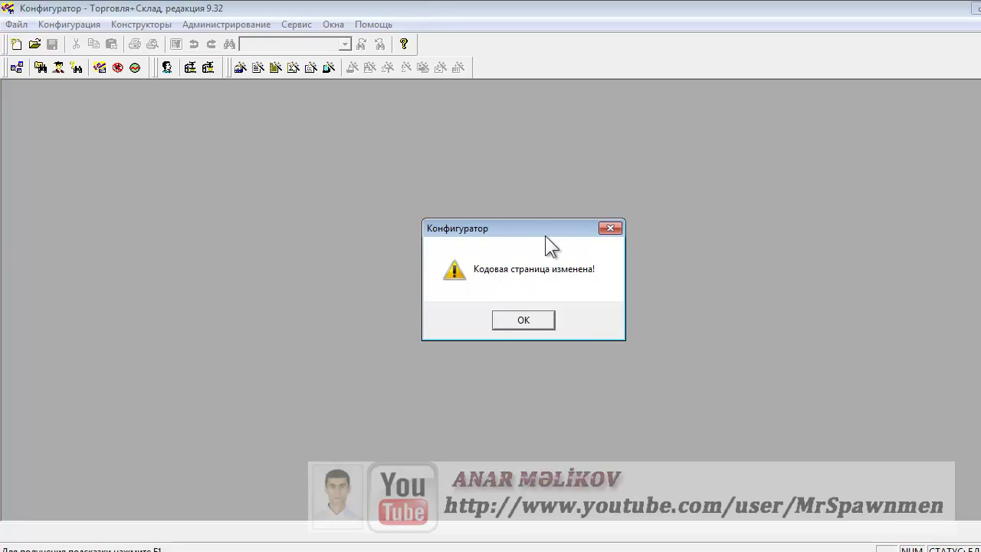
left_click(524, 322)
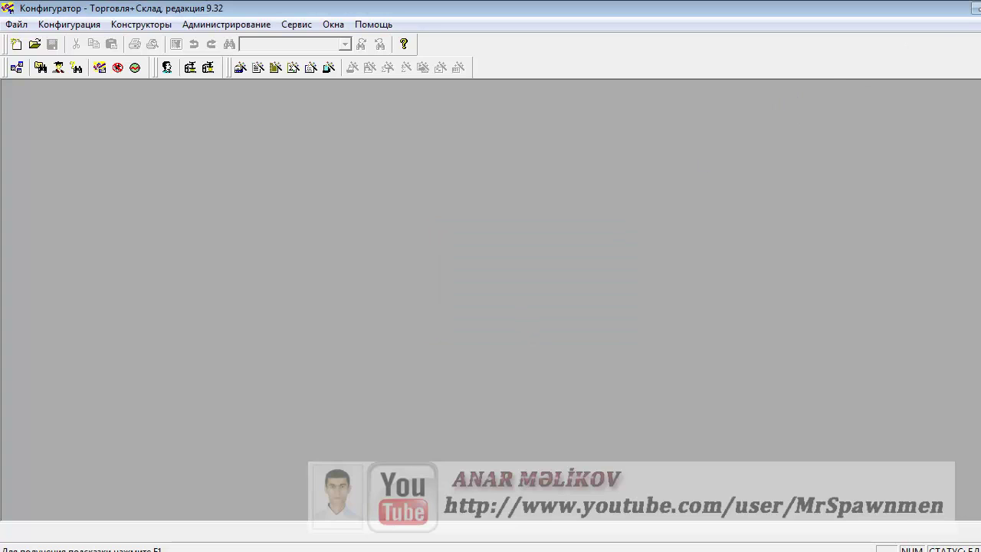
key("alt+F4")
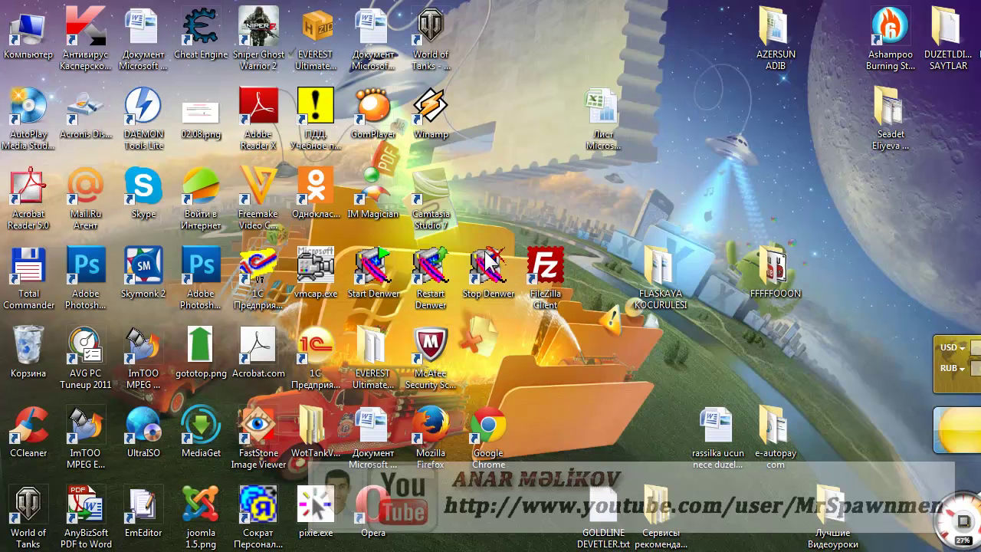
Step: Launch BAZA TICARET EVDE in 1С:Предприятие mode with Монопольно enabled and run the initial filling of the infobase
double_click(258, 284)
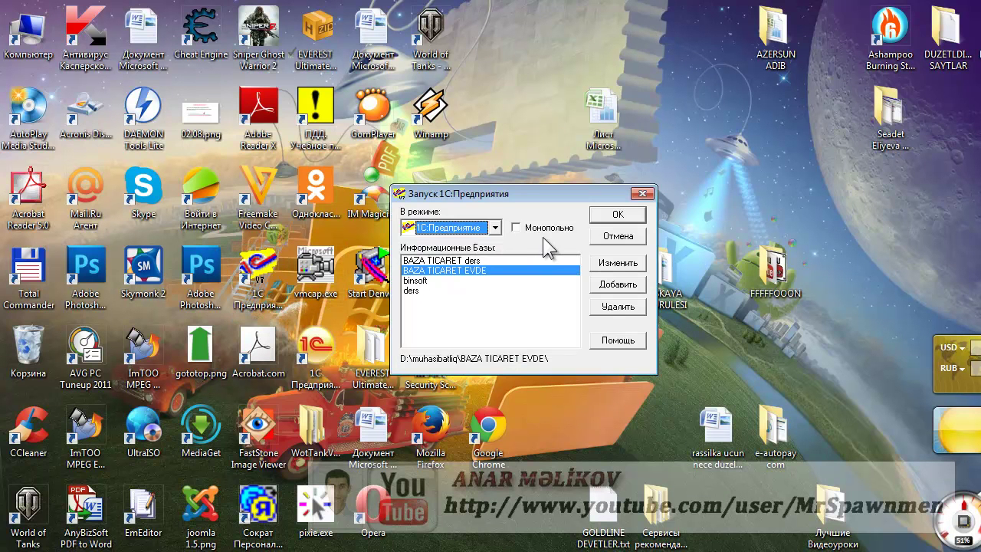
left_click(536, 229)
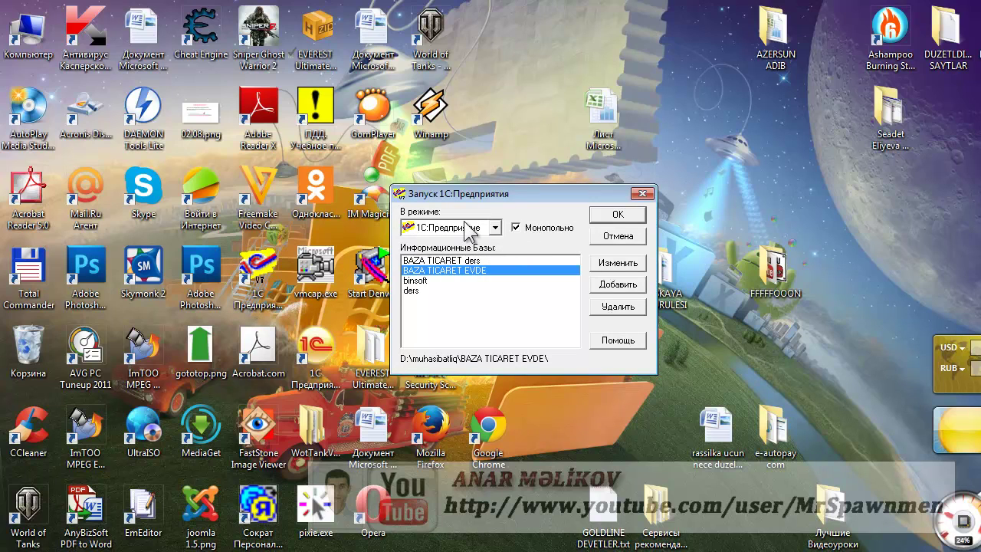
left_click(610, 215)
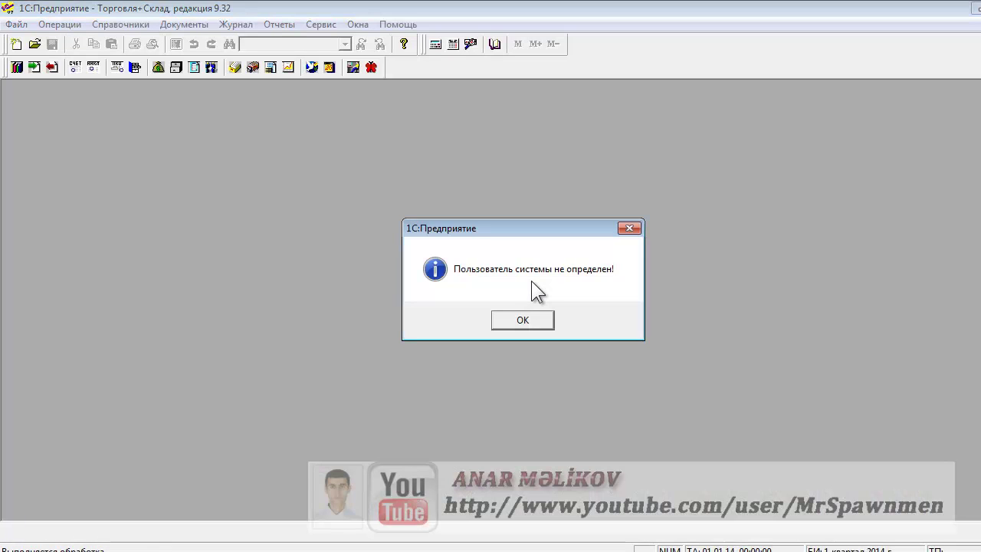
left_click(524, 323)
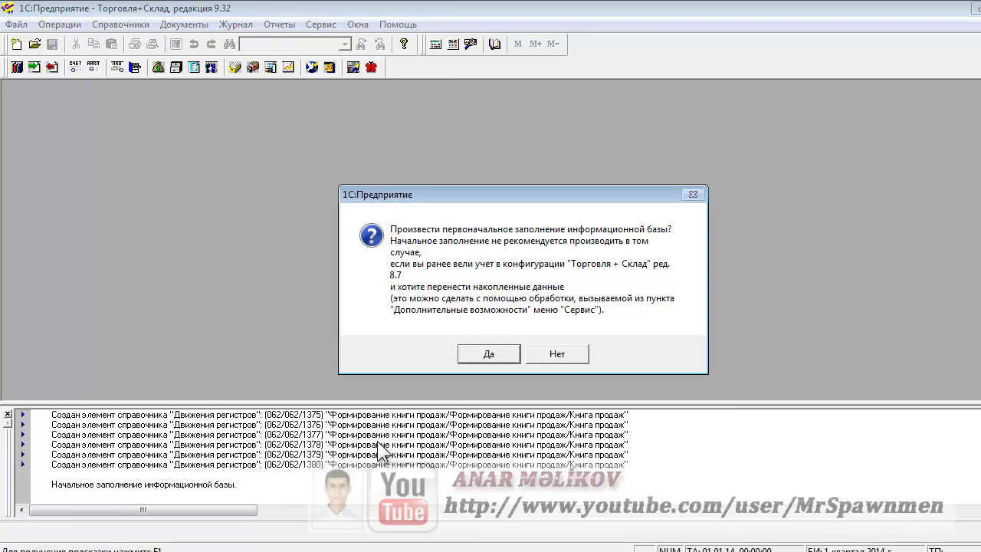
left_click(490, 354)
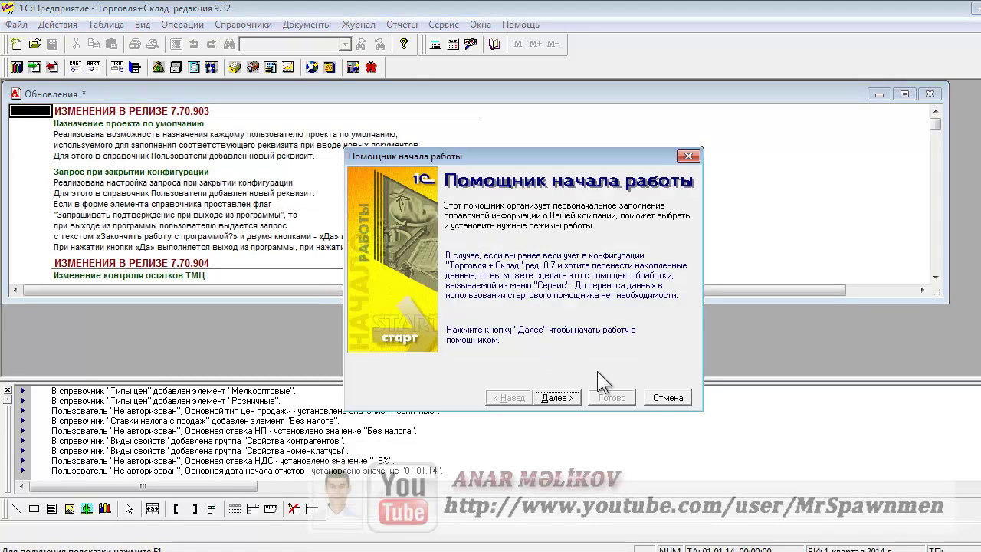
Step: Dismiss the Помощник начала работы without saving its data, and close the accounting parameters and user defaults dialogs without changes
left_click(663, 398)
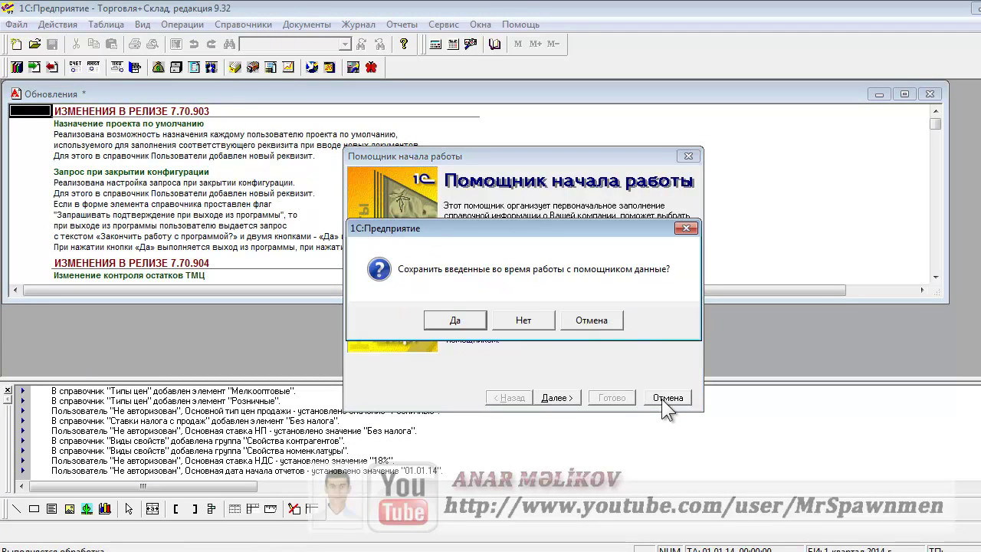
left_click(542, 323)
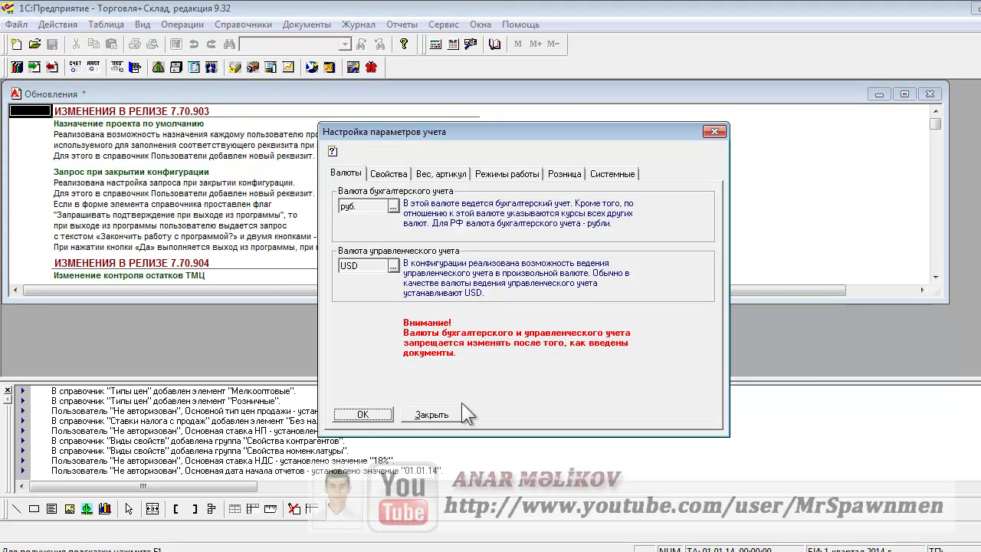
left_click(448, 418)
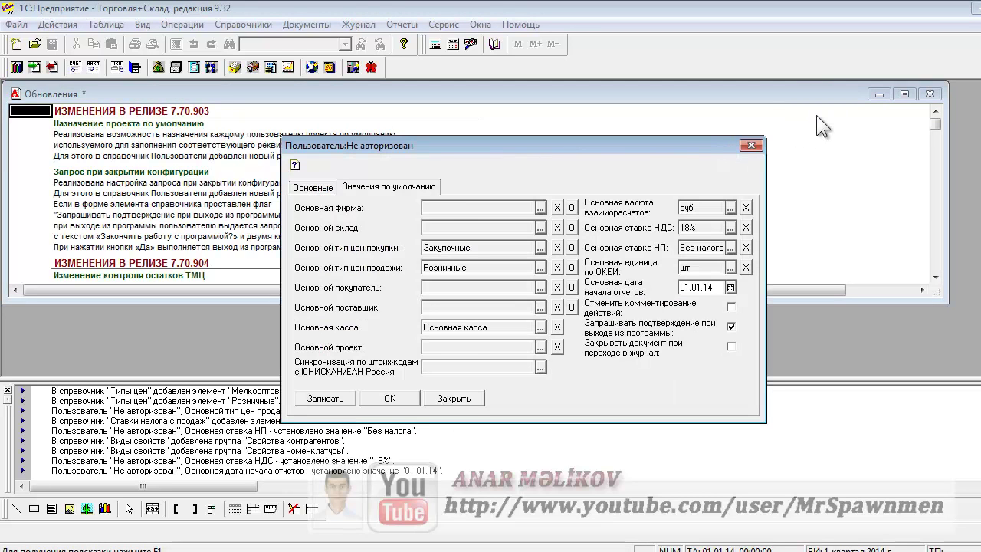
left_click(454, 398)
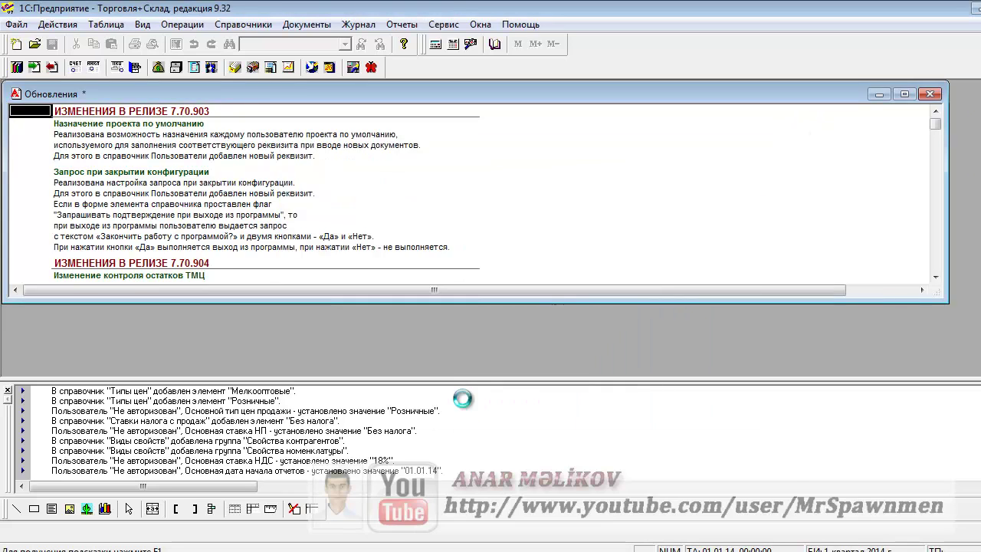
Step: Close the Обновления window and shrink the message pane to a single line
left_click(949, 113)
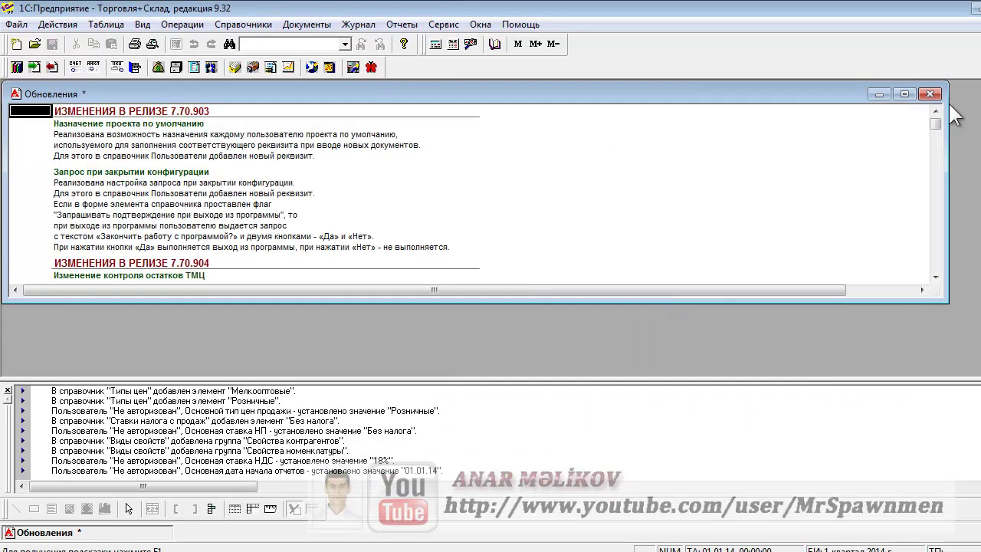
left_click(929, 94)
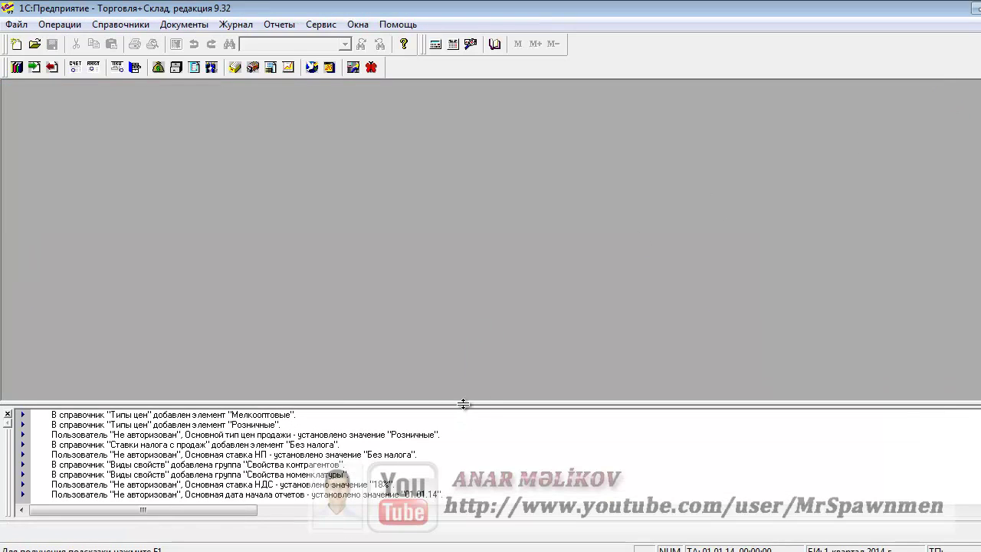
left_click_drag(465, 400, 454, 503)
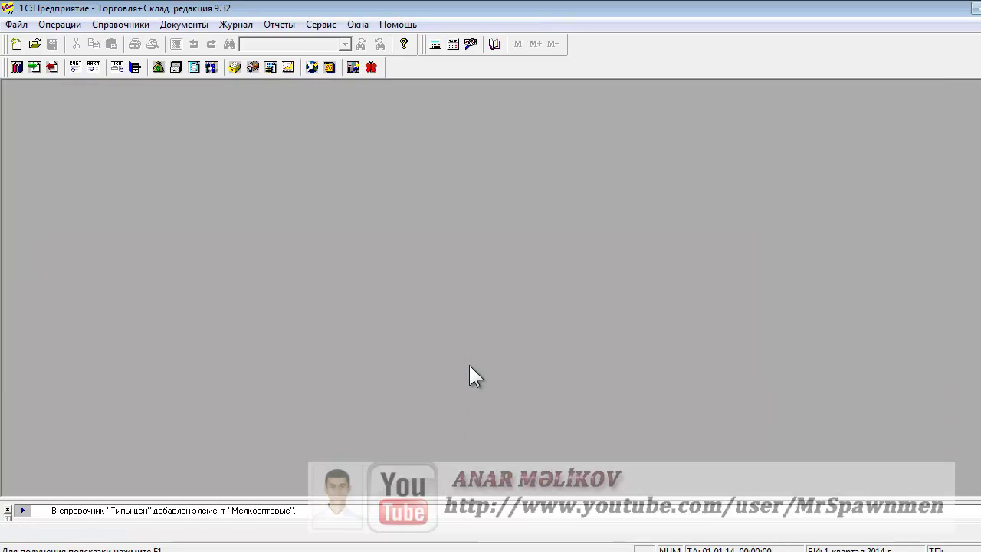